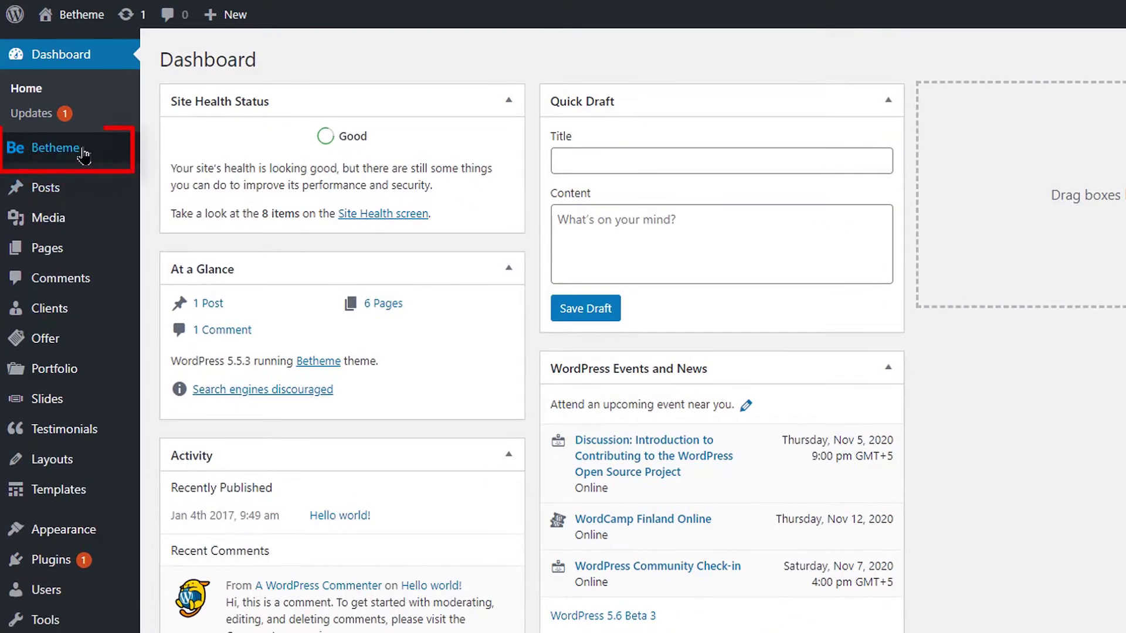
Step: Open Betheme's Install Plugins page from the Betheme menu
mouse_move(82, 153)
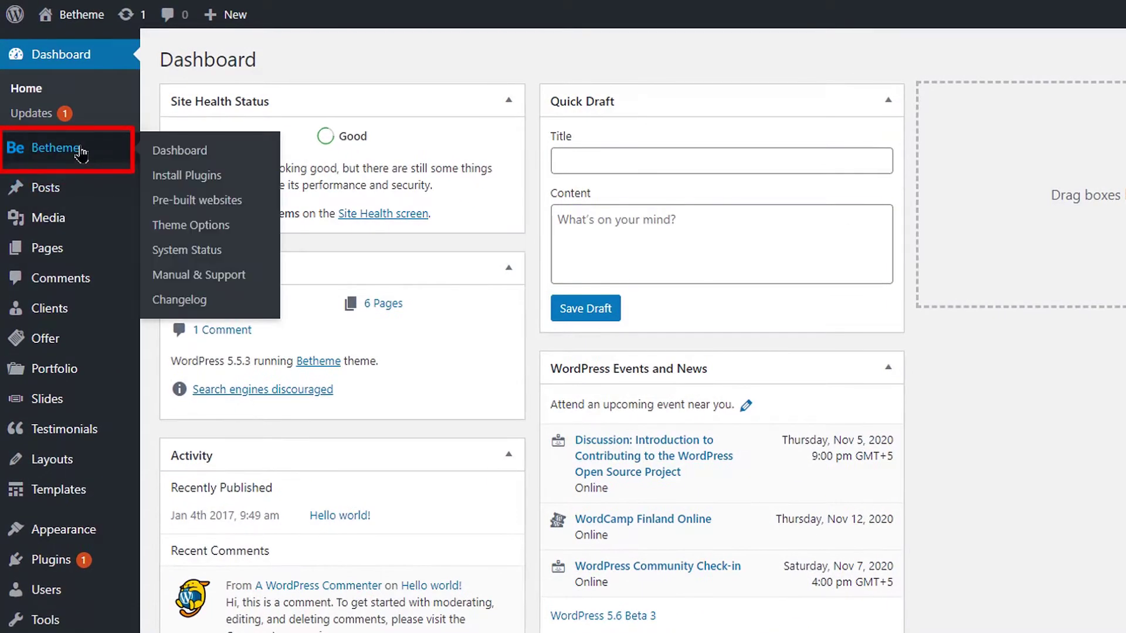
click(203, 187)
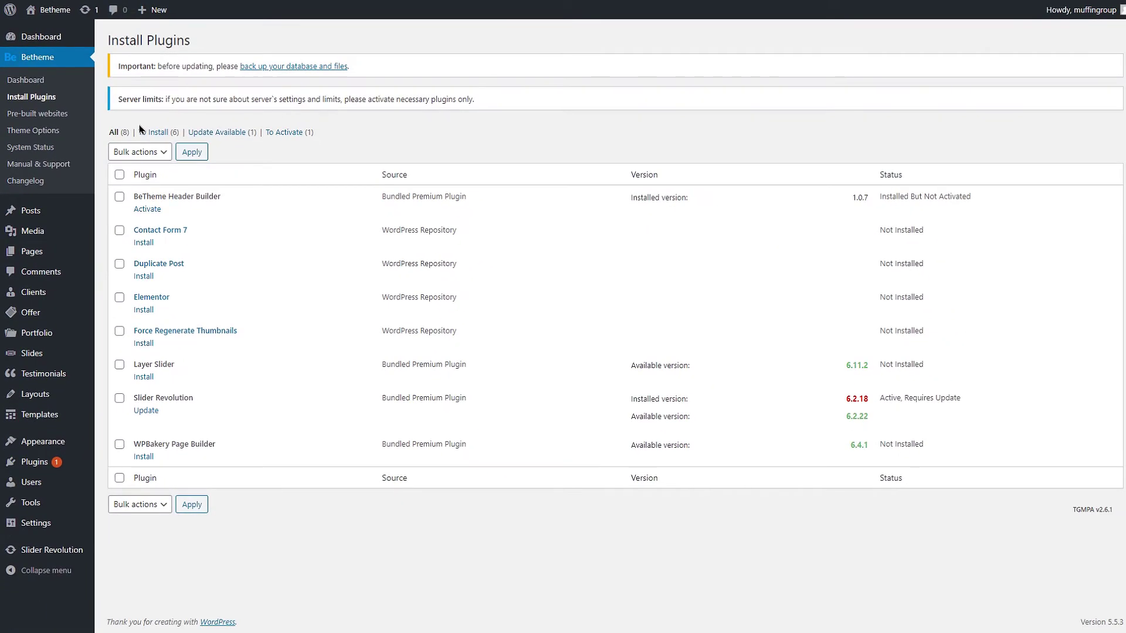
Step: Install the Contact Form 7 plugin and activate it
click(144, 243)
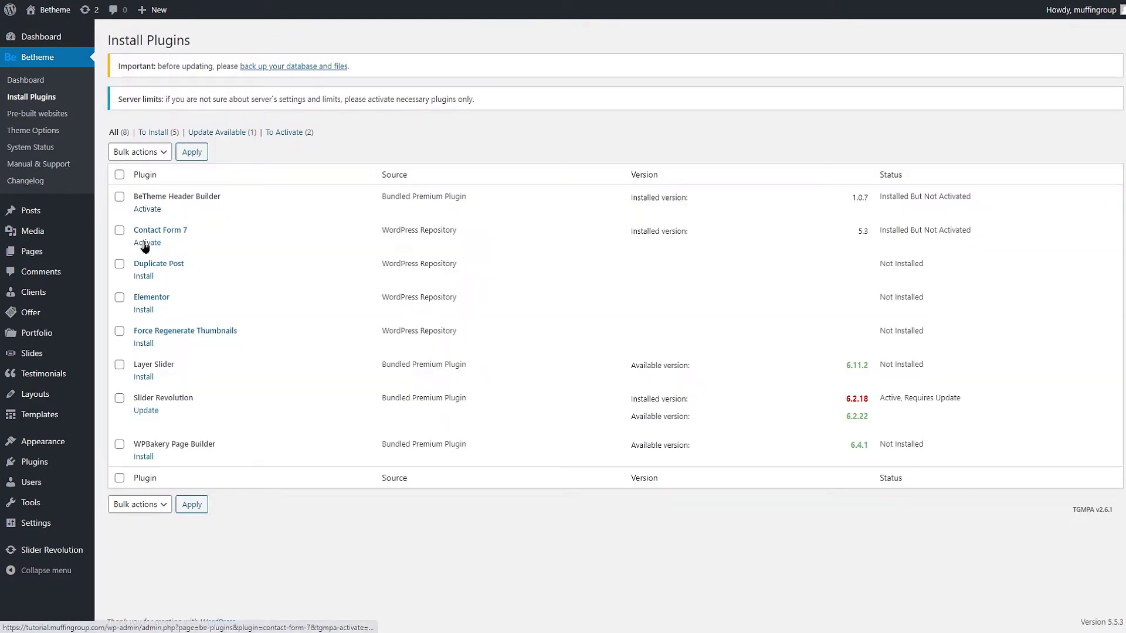
click(146, 242)
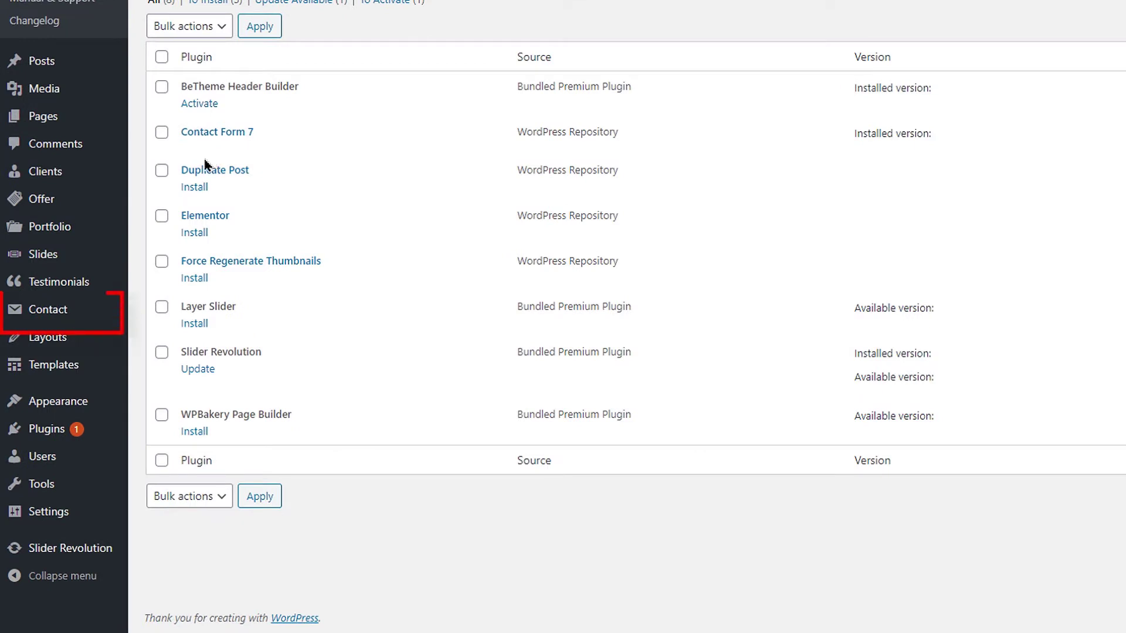
Step: Go to Contact, open Contact form 1, then start a new form with Add New
click(52, 318)
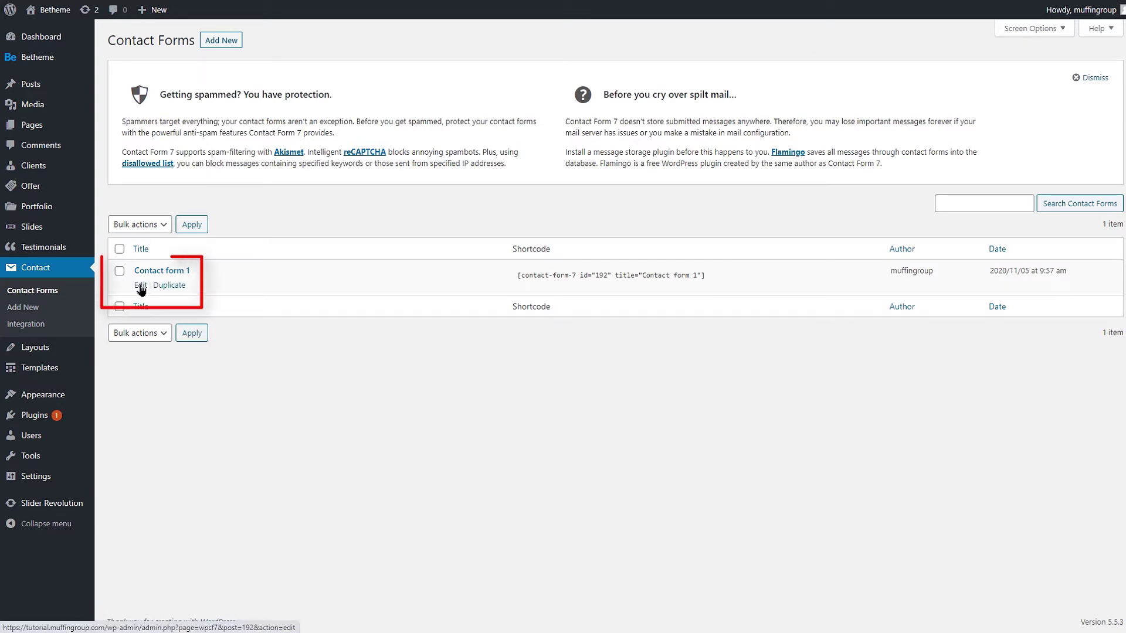
click(141, 286)
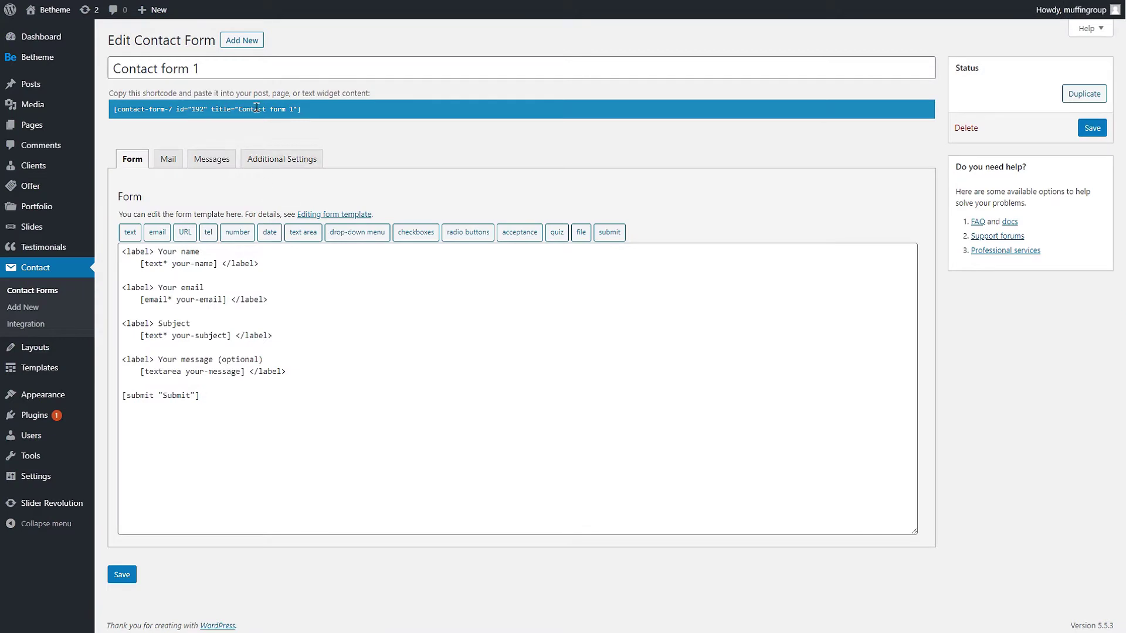
click(248, 41)
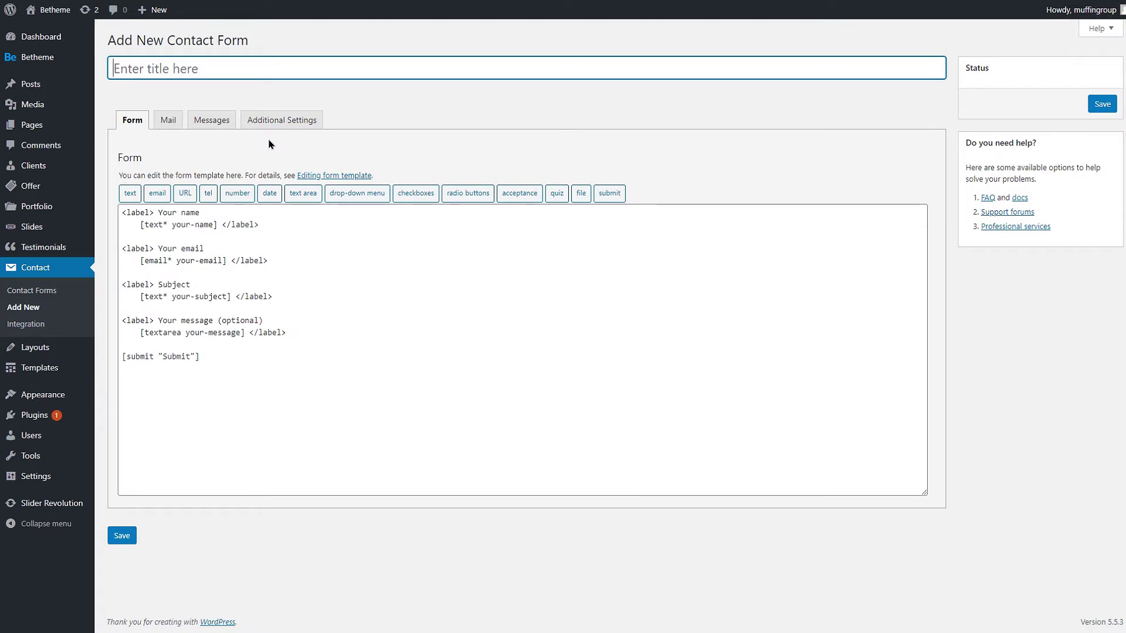
Step: Title the new contact form 'New form'
text(New form)
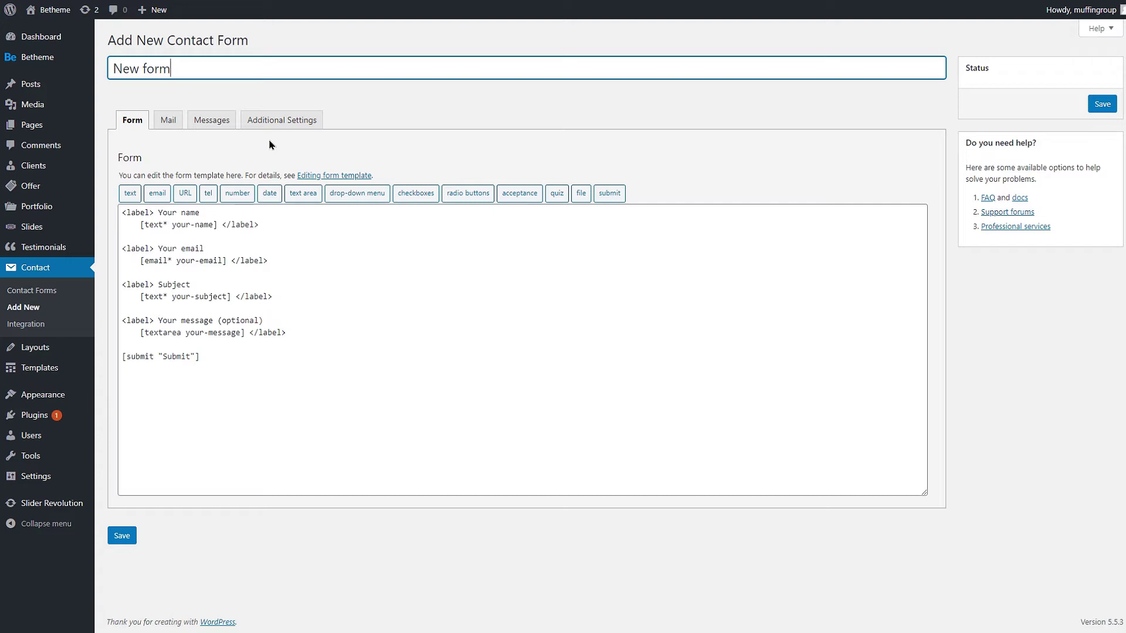
click(271, 144)
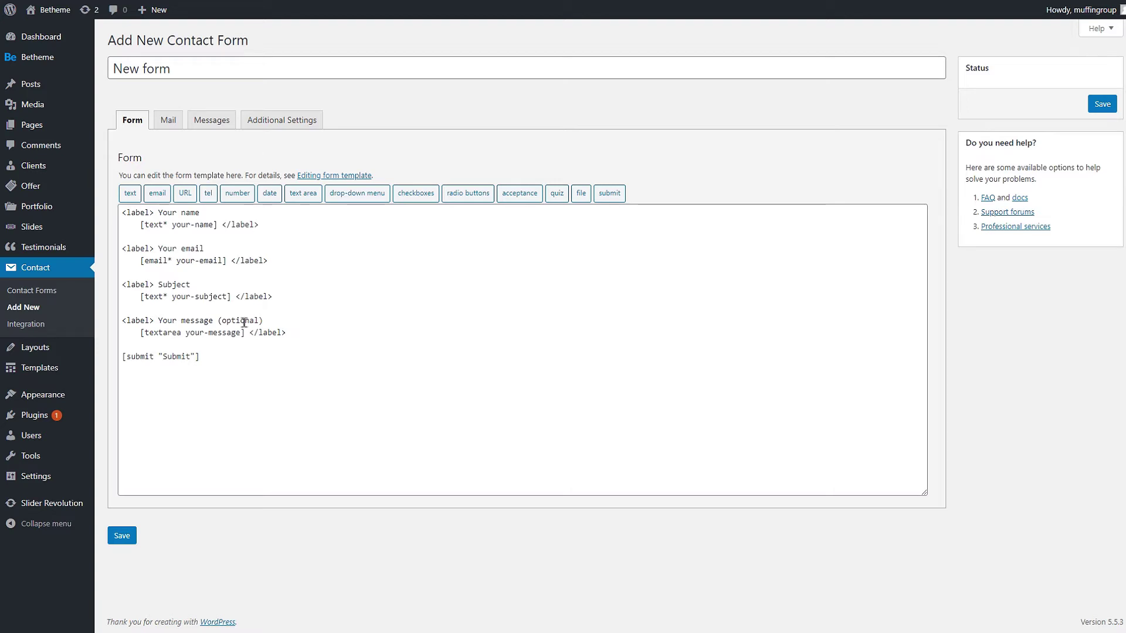
click(232, 364)
Step: Clear the default template and add a text field with 'Your name' placeholder
key(ctrl+a)
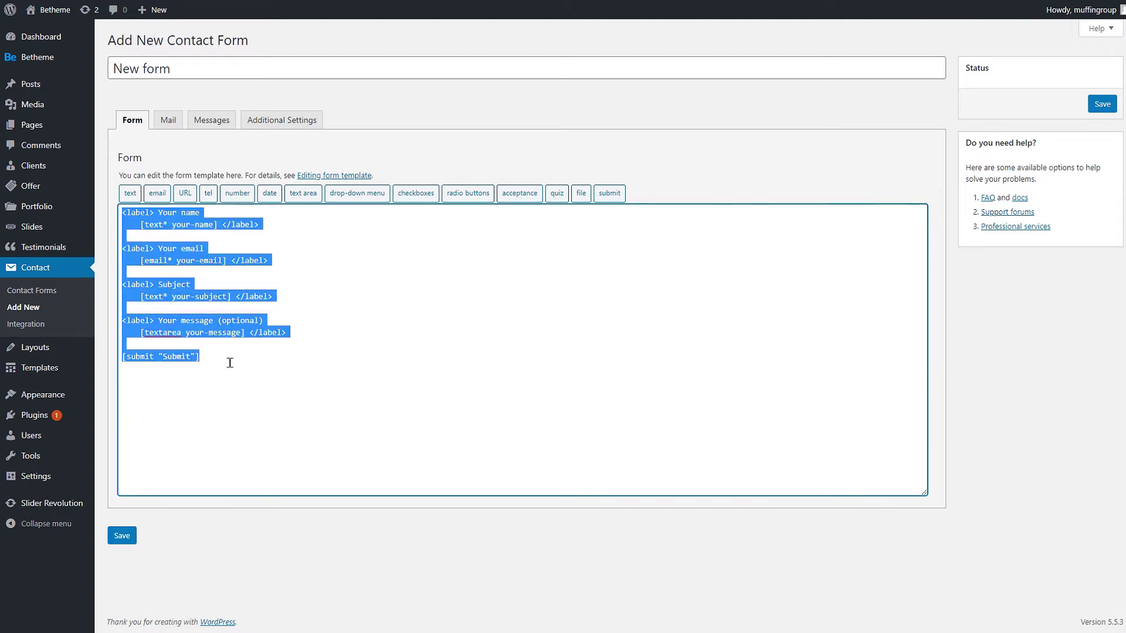
key(Delete)
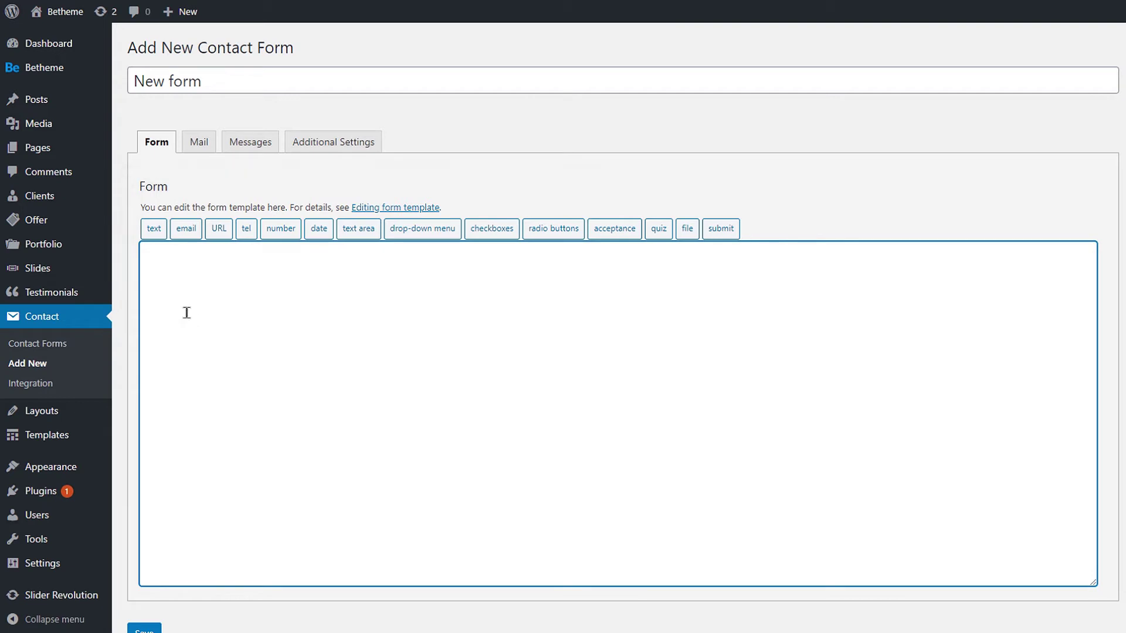
click(156, 231)
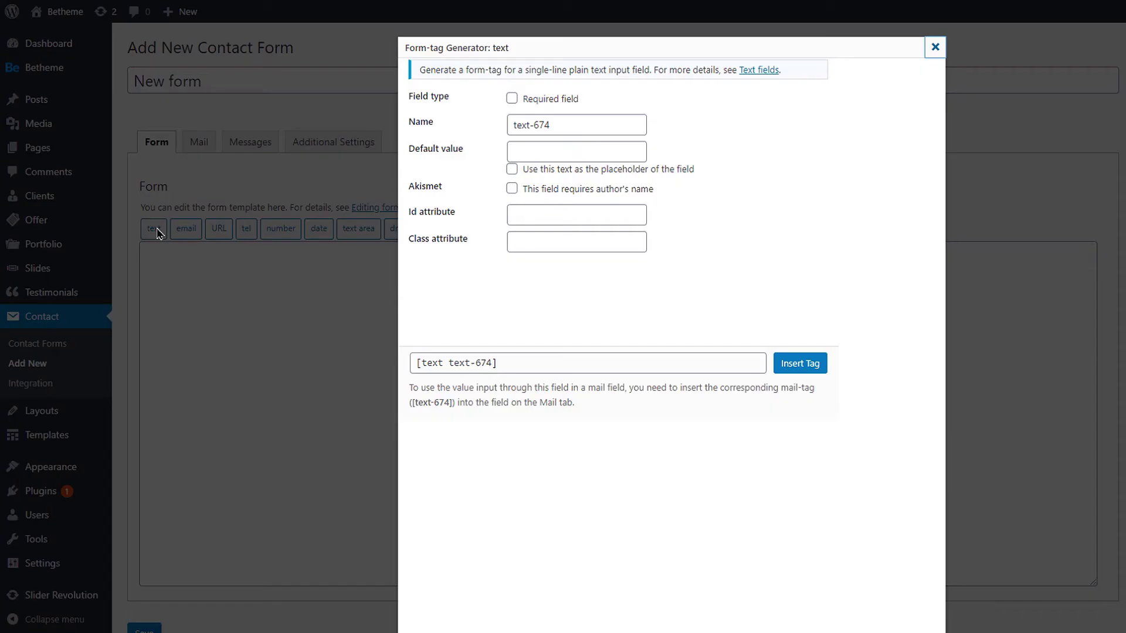
click(512, 98)
click(512, 98)
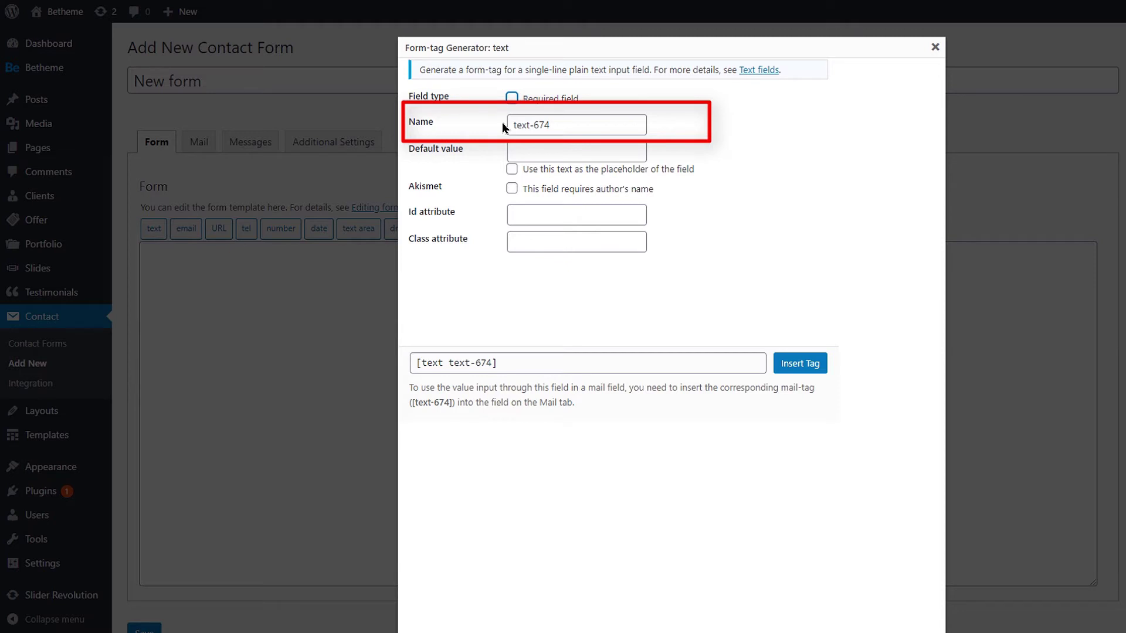
click(567, 152)
text(Your name)
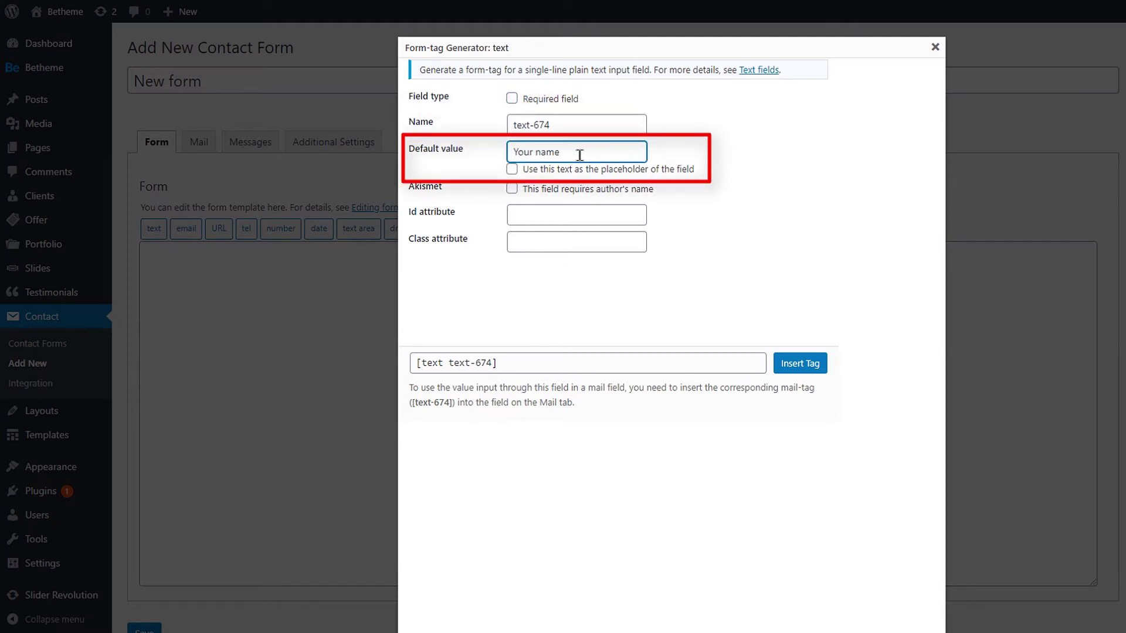
click(514, 171)
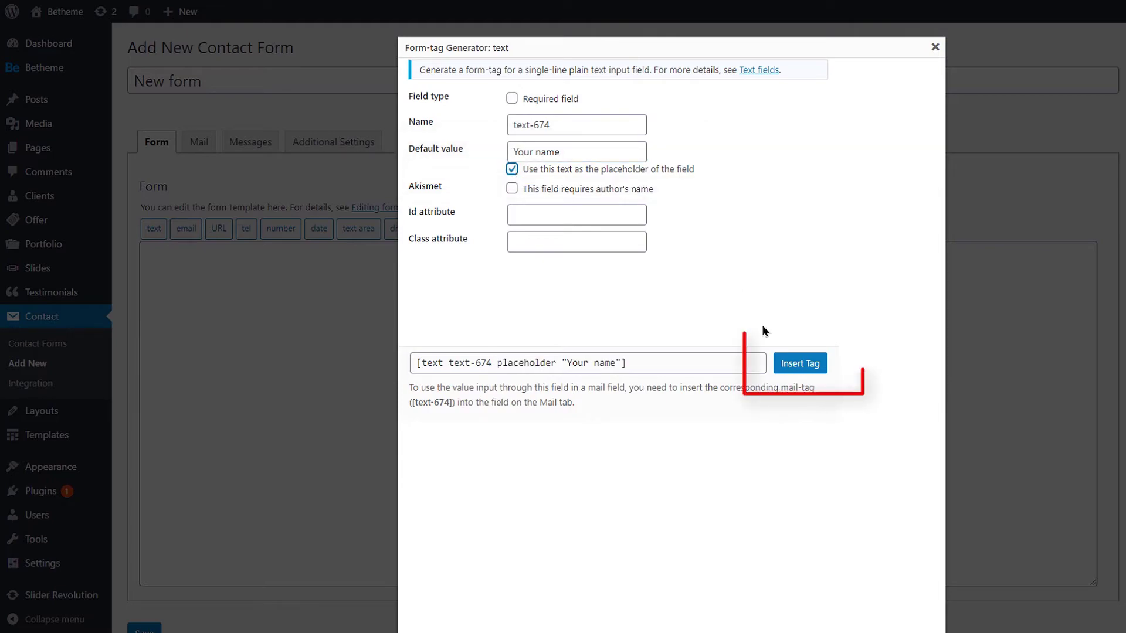
click(788, 365)
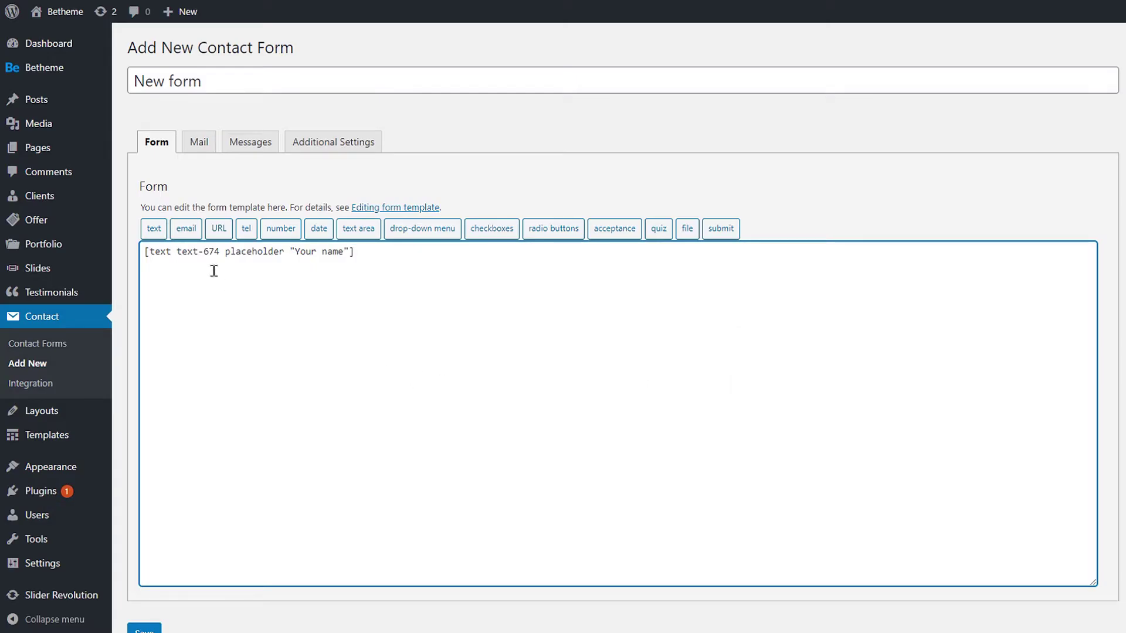
Step: Add a required email field ('Your email') and a phone field ('Your phone number') as placeholders
click(186, 230)
click(512, 99)
click(610, 153)
text(Your email)
click(512, 169)
click(907, 363)
click(247, 228)
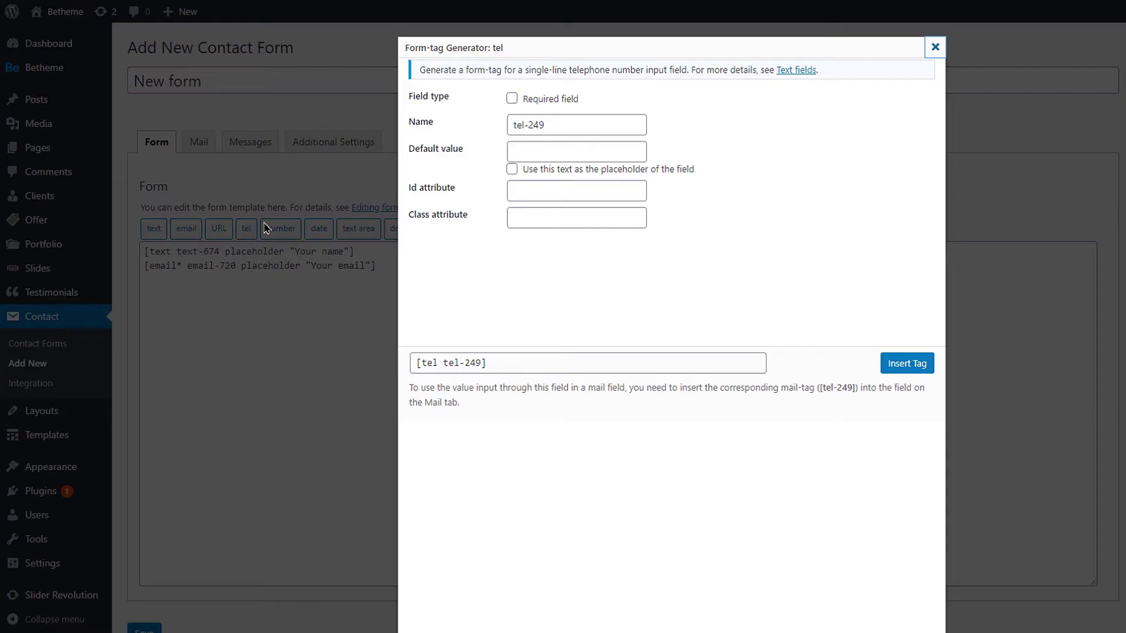
click(580, 151)
text(Your phone number)
click(511, 170)
click(907, 363)
Step: Add a textarea with 'Message' placeholder and a 'Send the message' submit button
click(358, 228)
click(582, 152)
text(Message)
click(512, 170)
click(907, 363)
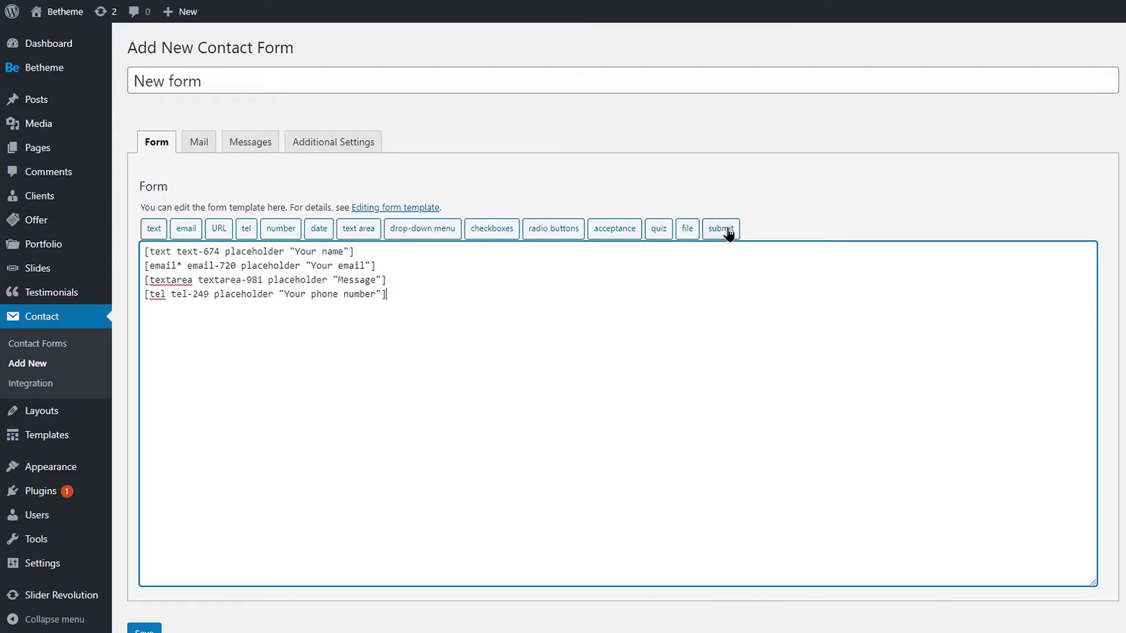
click(729, 228)
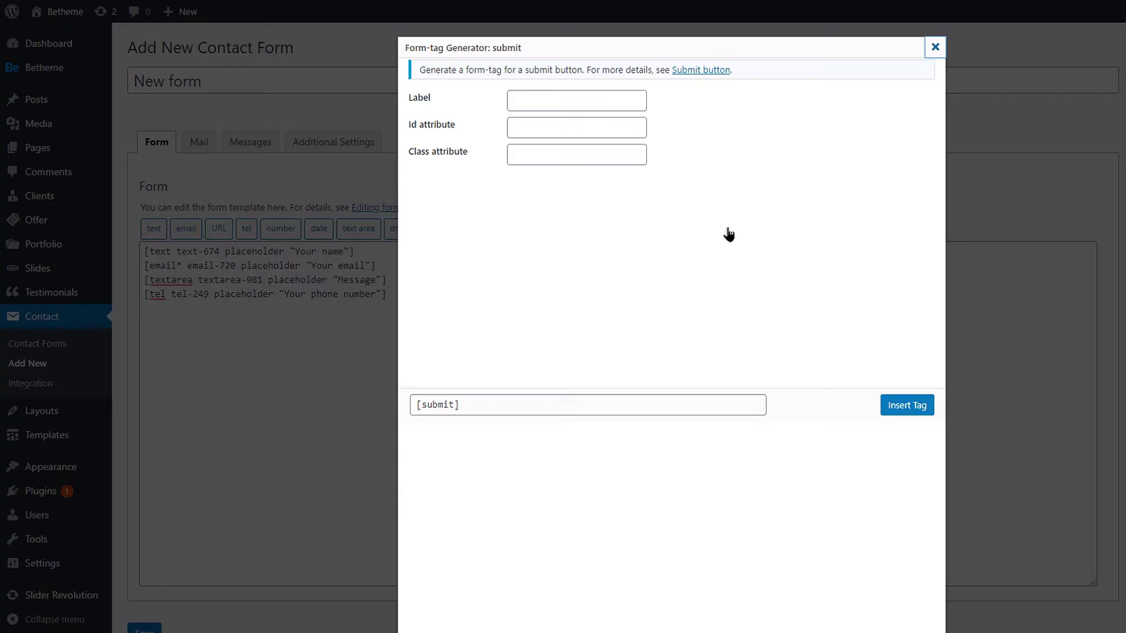
click(628, 101)
text(Send the message)
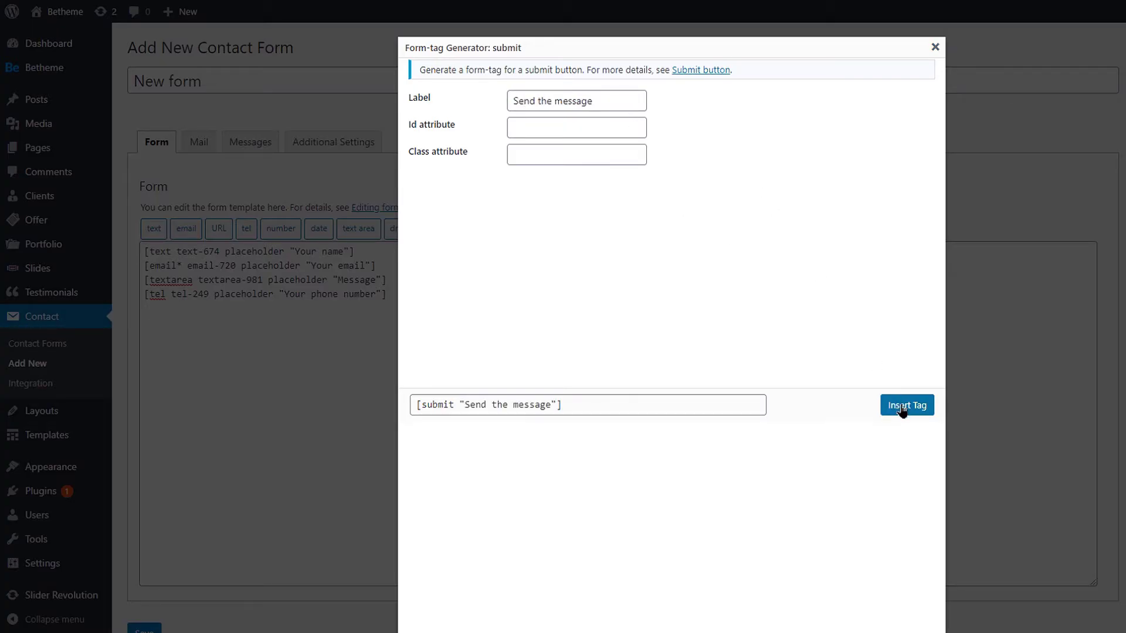
click(902, 406)
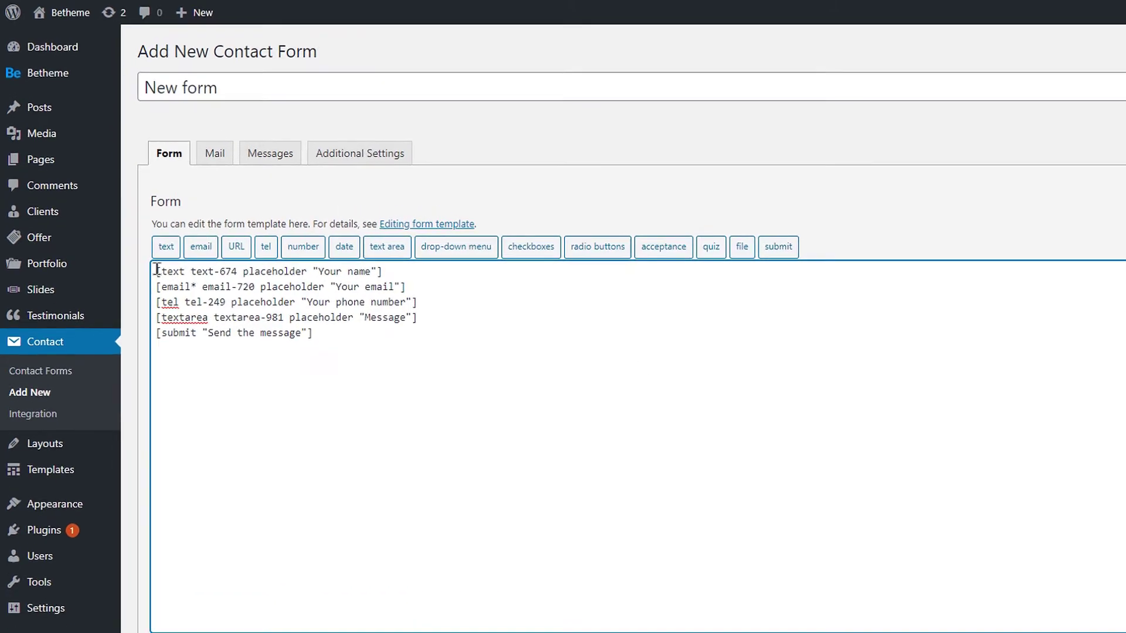
Step: Wrap the name field tag in <div class="column one"> … </div>
click(157, 269)
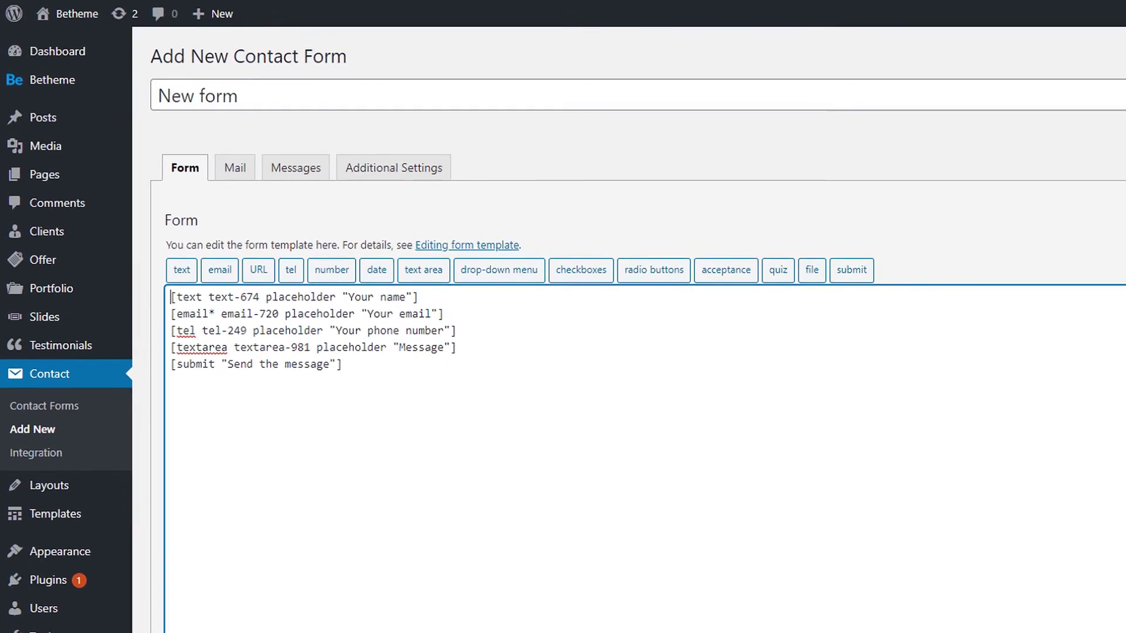
text(<div class="")
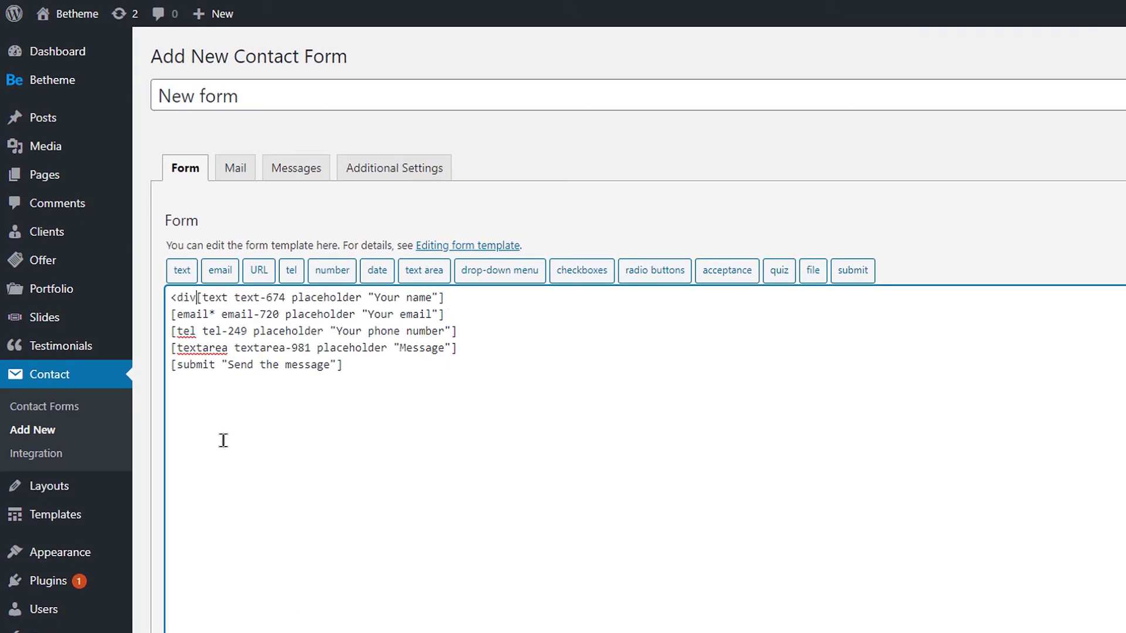
key(Left)
text(column one">)
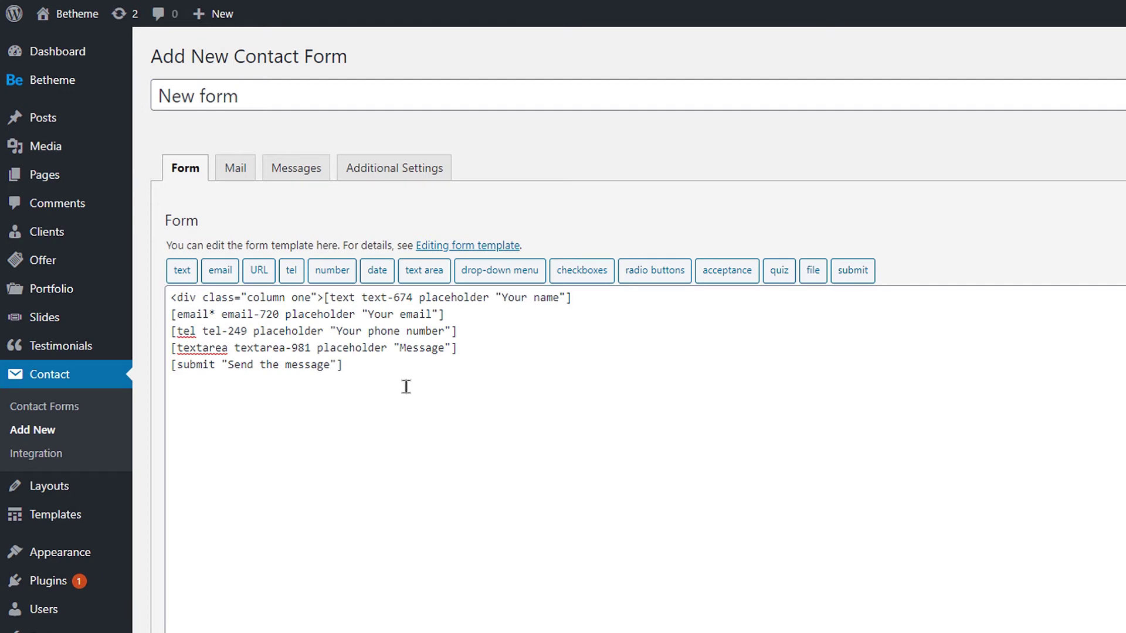
key(End)
text(<)
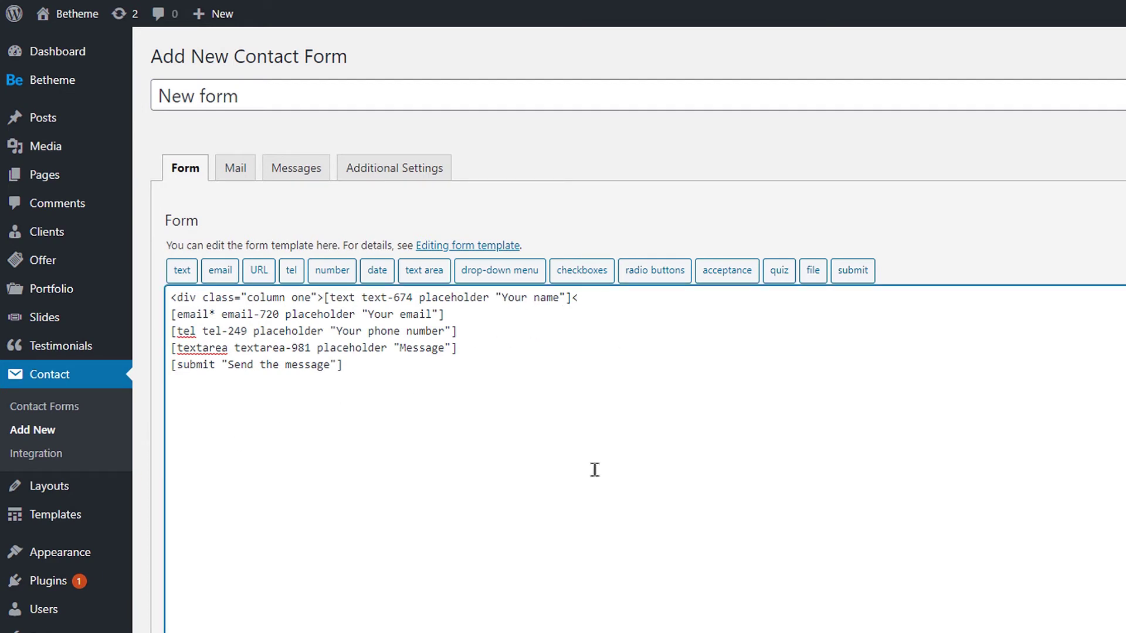
text(/div>)
Step: Wrap the email field tag in <div class="column one-second"> … </div>
click(166, 315)
text(<div class="column one">)
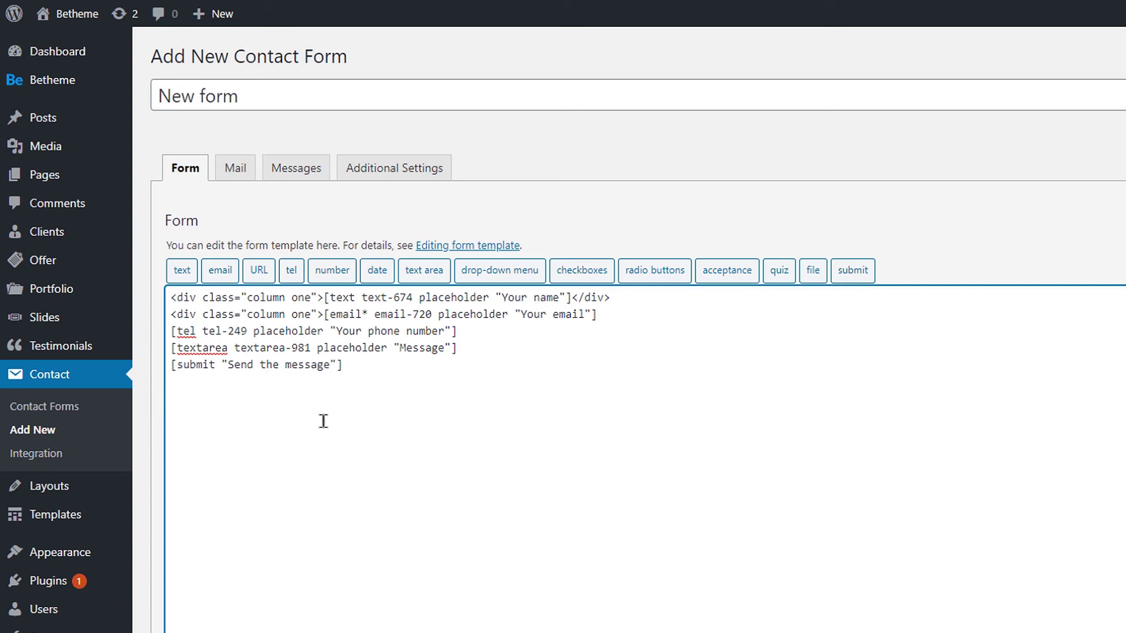
key(Left)
key(Left)
text(-second)
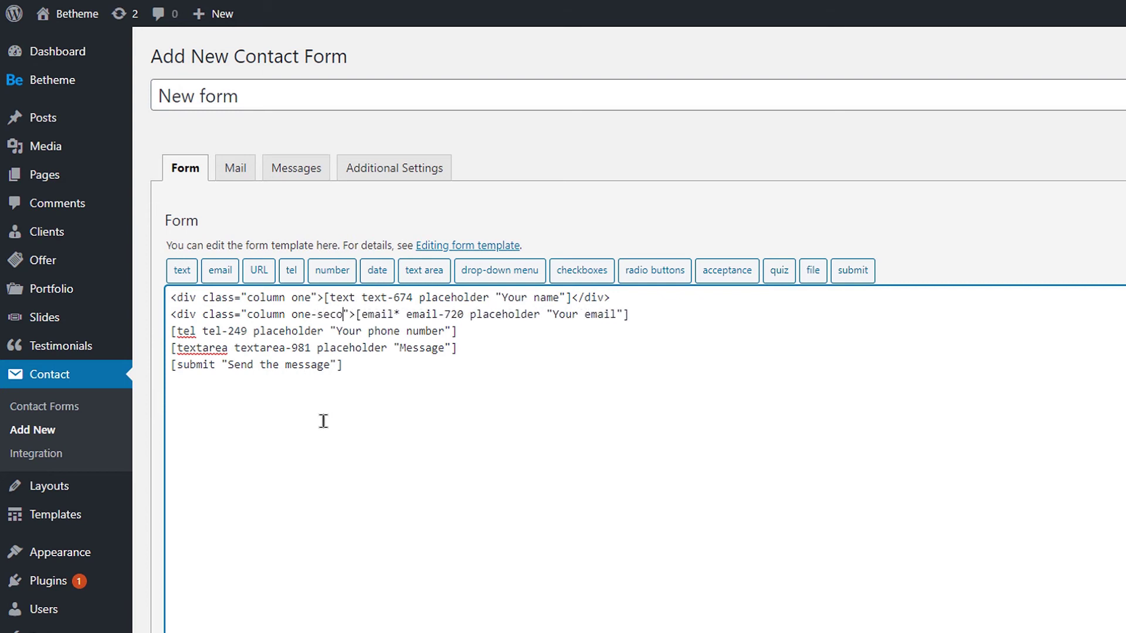
key(End)
text(<>)
key(Left)
text(/div)
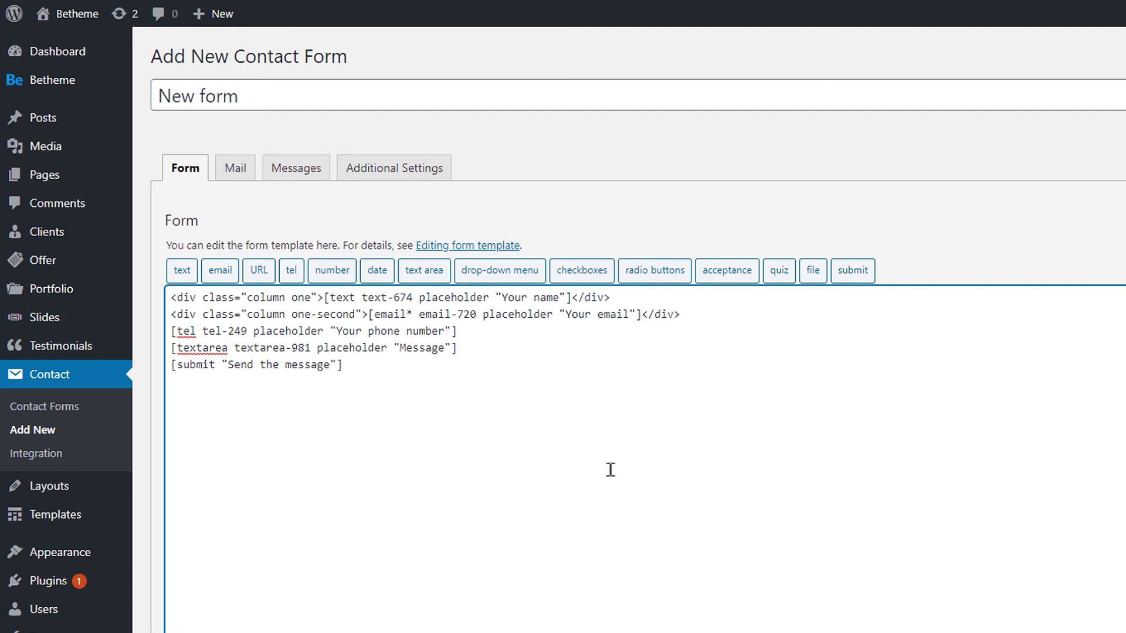
Step: Insert opening column div wrappers before the phone, message and submit tags
key(Down)
key(Home)
text(<div class="column one-second">)
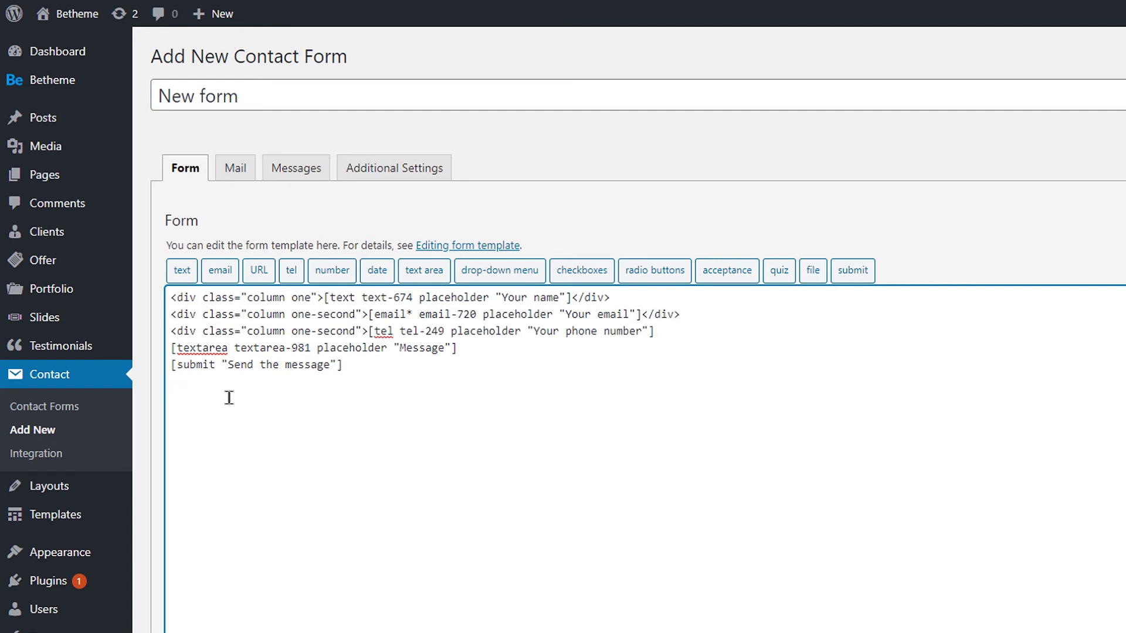
key(Down)
key(Home)
text(<div class="column one">)
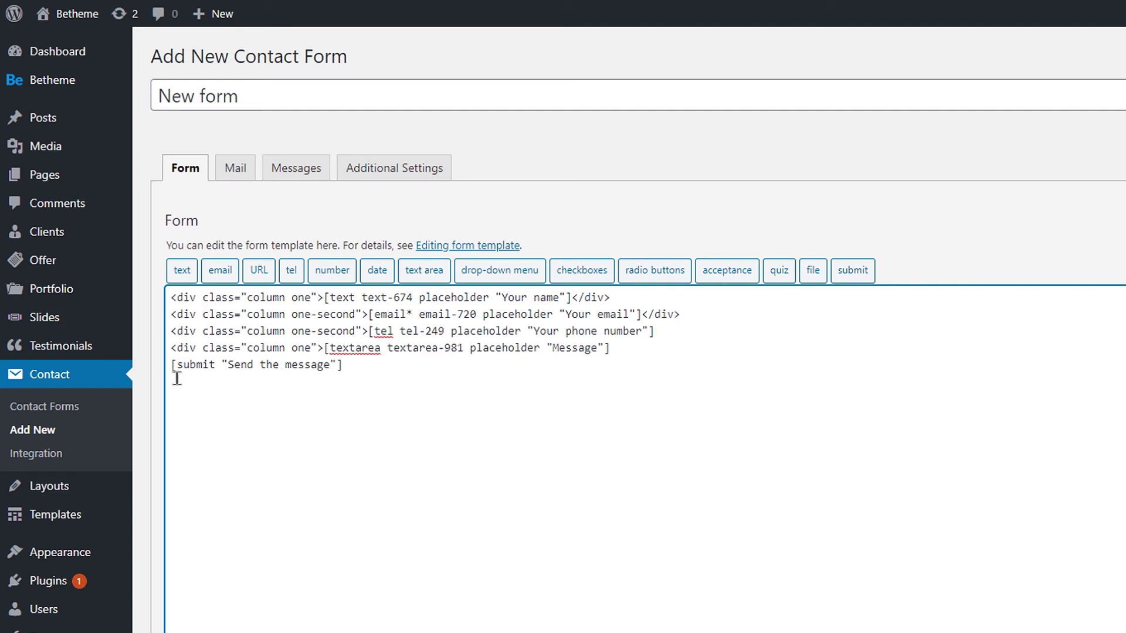
click(171, 365)
text(<div class="column one">)
Step: Add closing </div> tags after the phone, message and submit tags
click(662, 331)
text(</div>)
click(633, 352)
text(</div>)
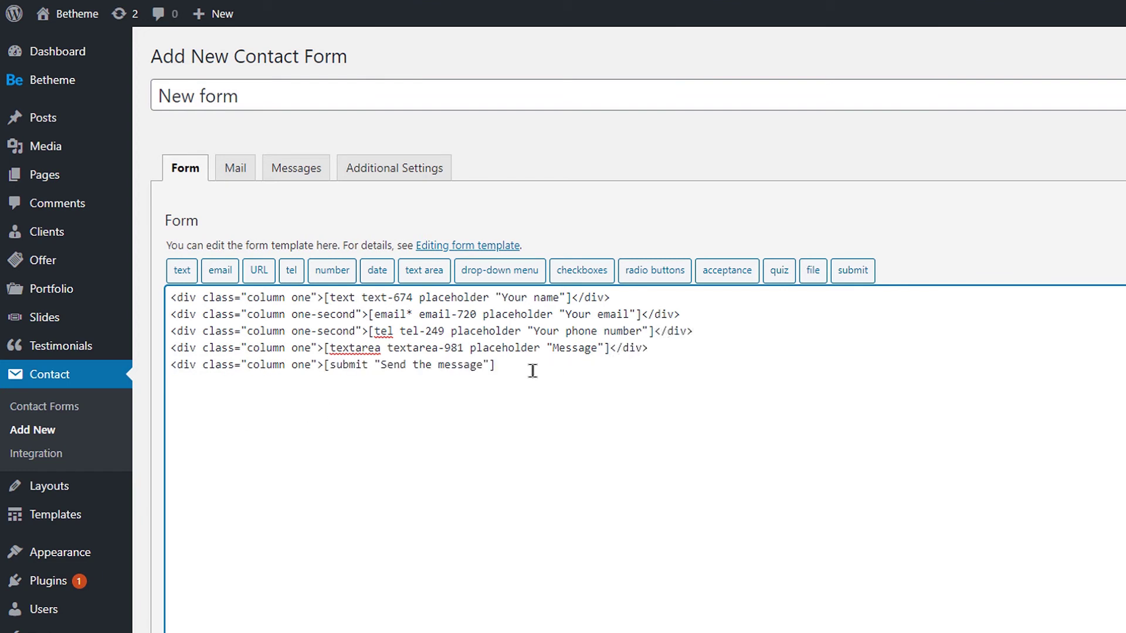
click(529, 368)
text(</div>)
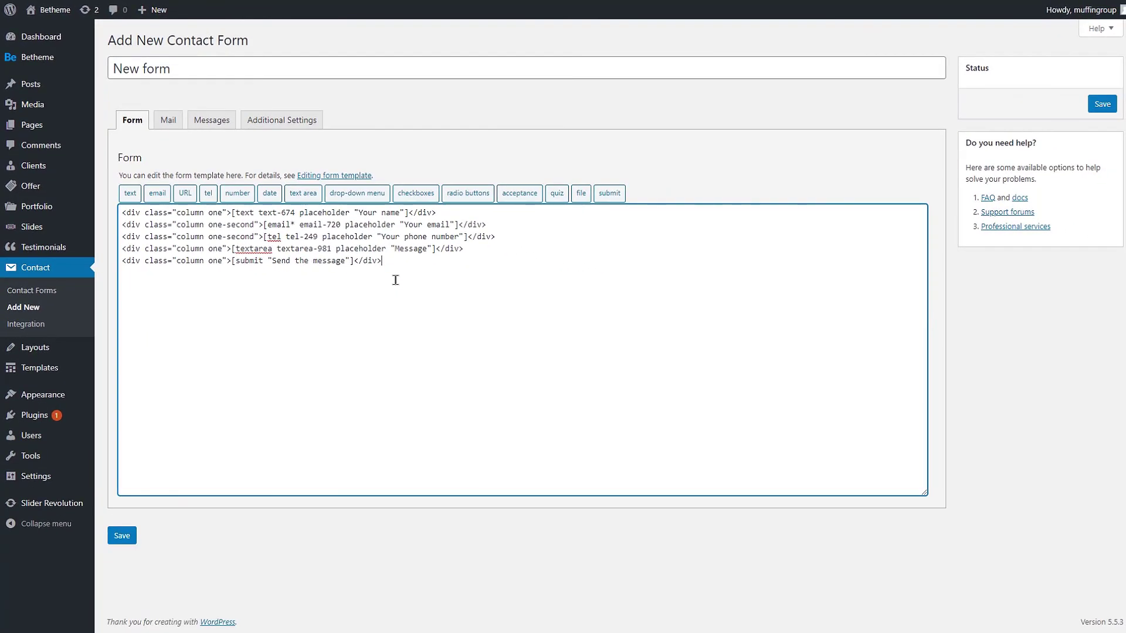
Step: Save the new contact form and copy its shortcode
click(1100, 105)
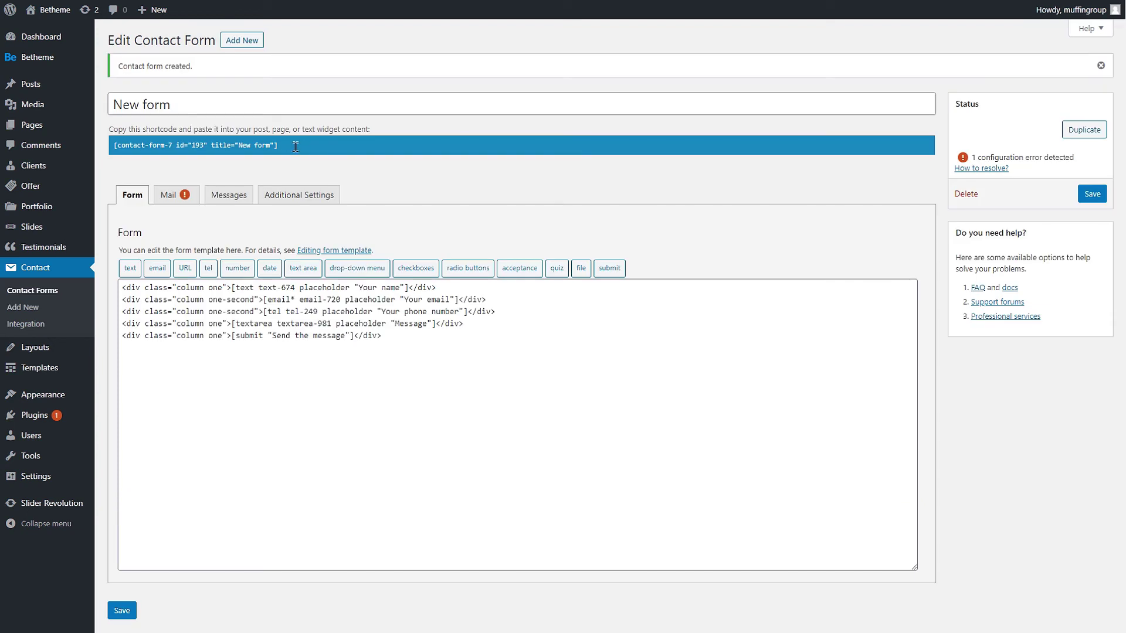
click(278, 145)
right_click(279, 151)
click(279, 151)
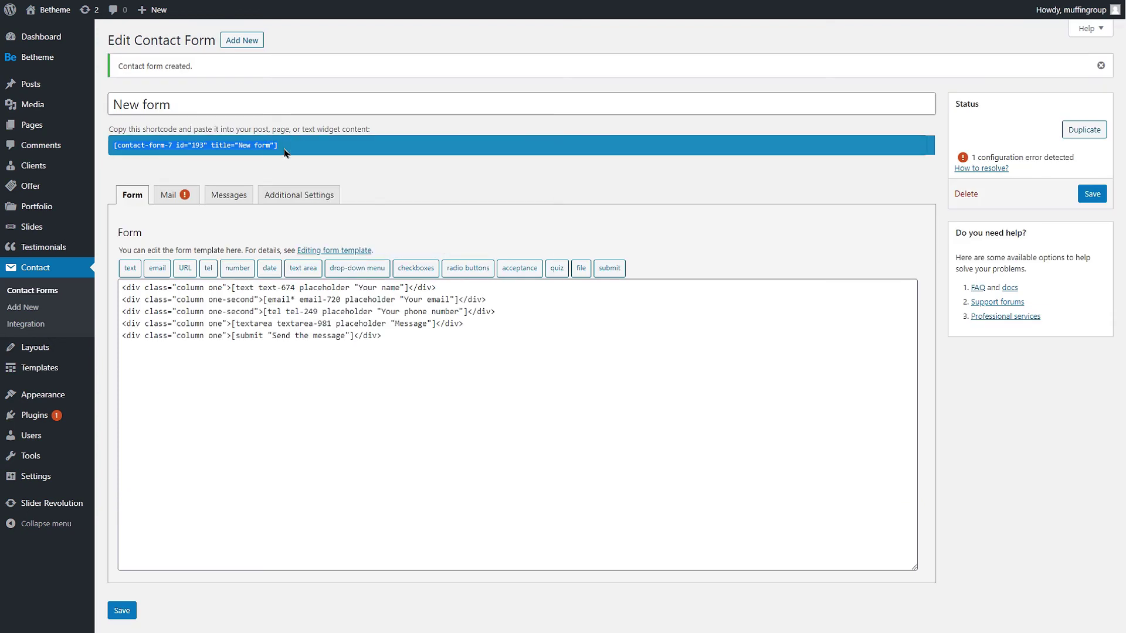
Step: Paste the shortcode into the Home page's empty Column element and apply it
click(24, 132)
click(140, 250)
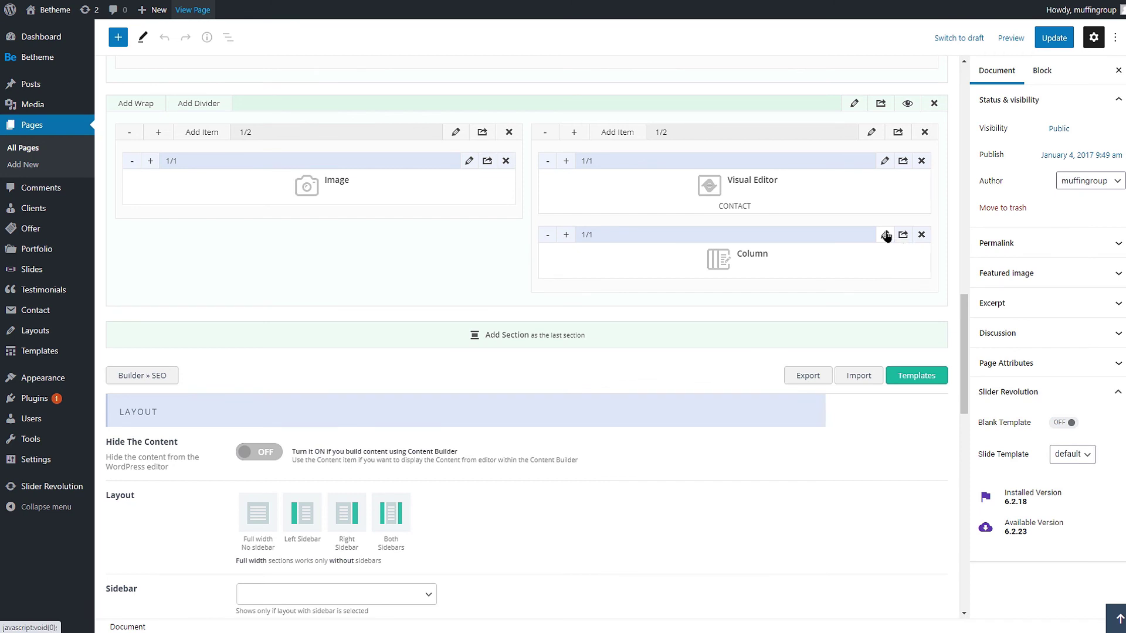
click(885, 235)
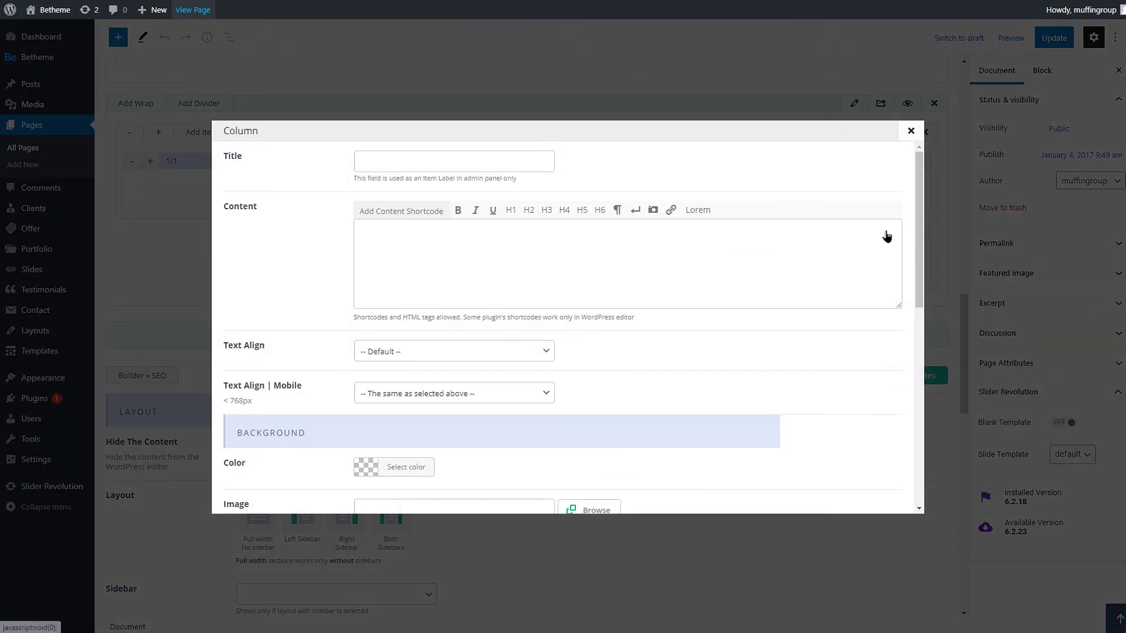
click(600, 262)
click(911, 130)
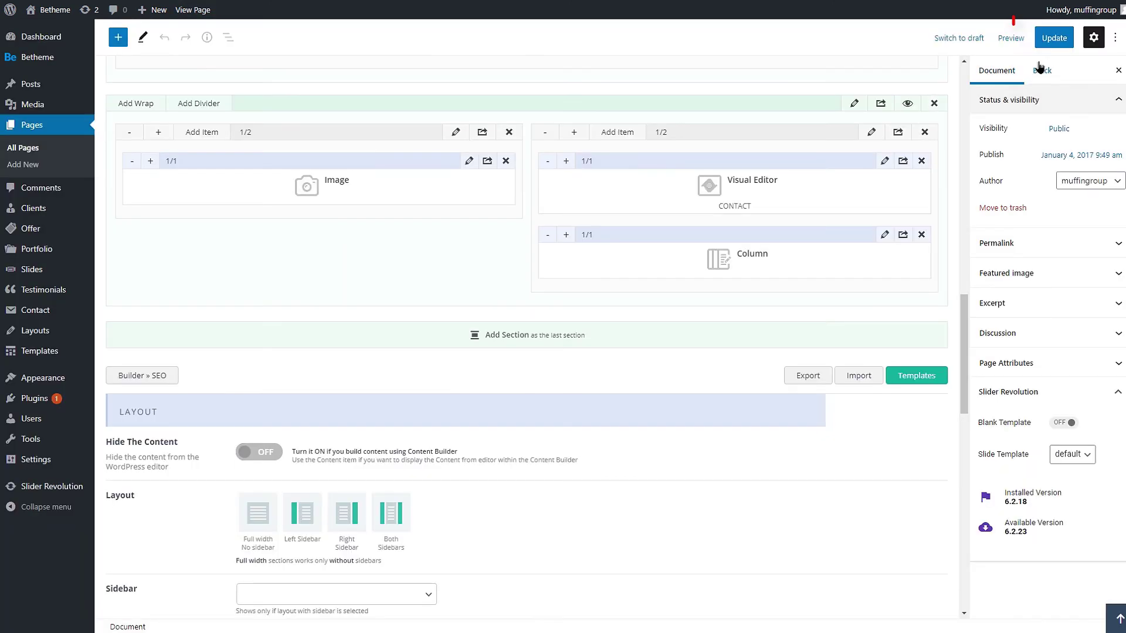
click(1052, 38)
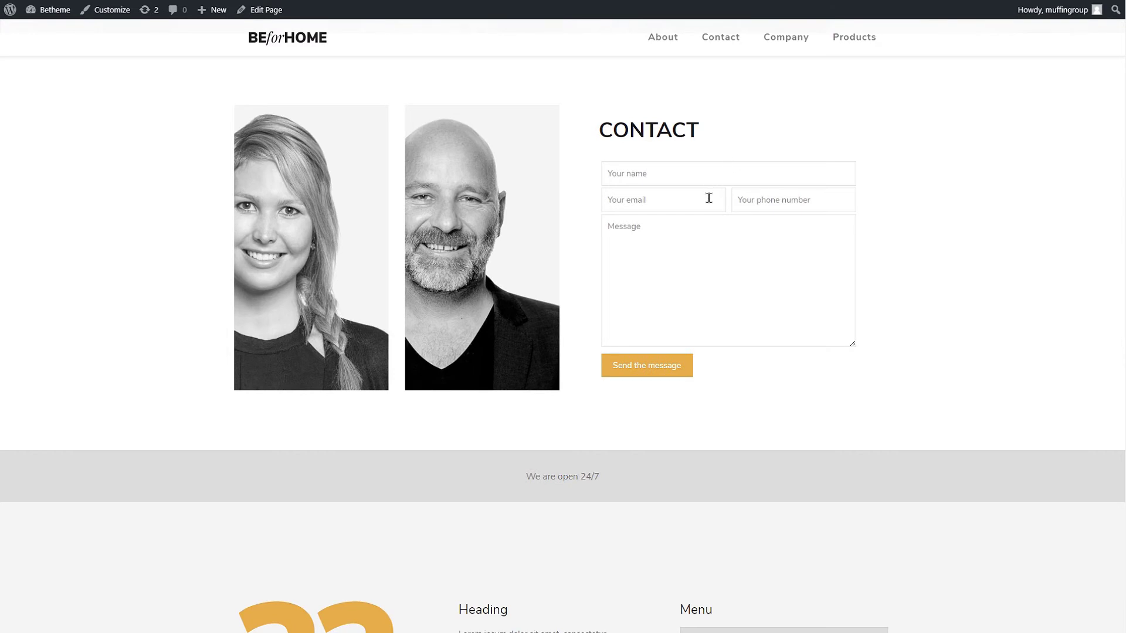
click(707, 202)
click(759, 201)
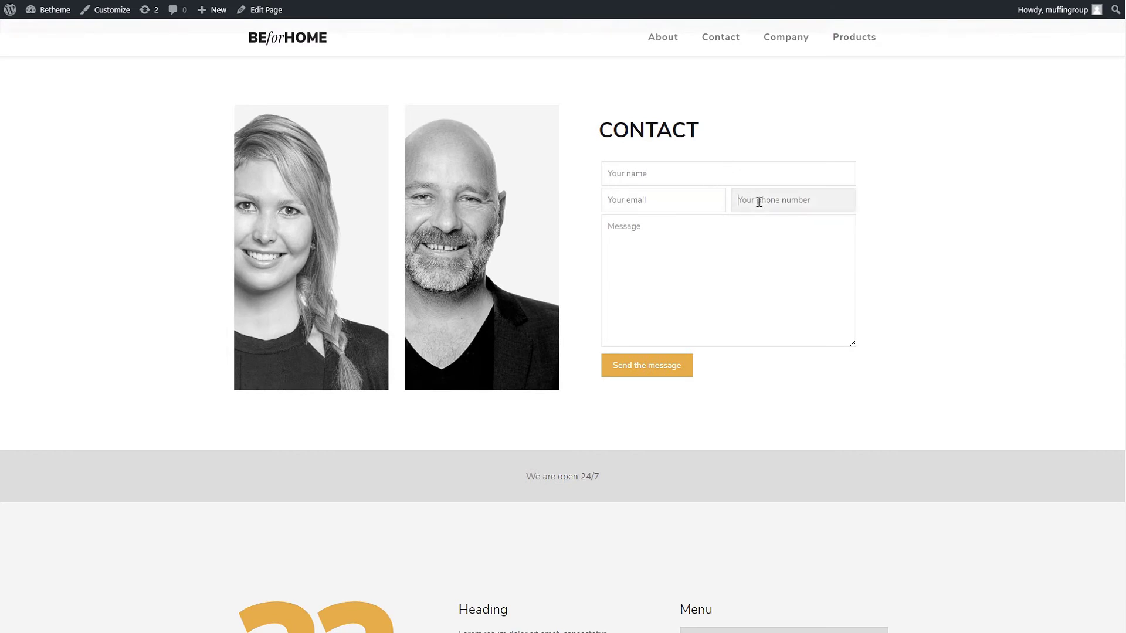
click(711, 255)
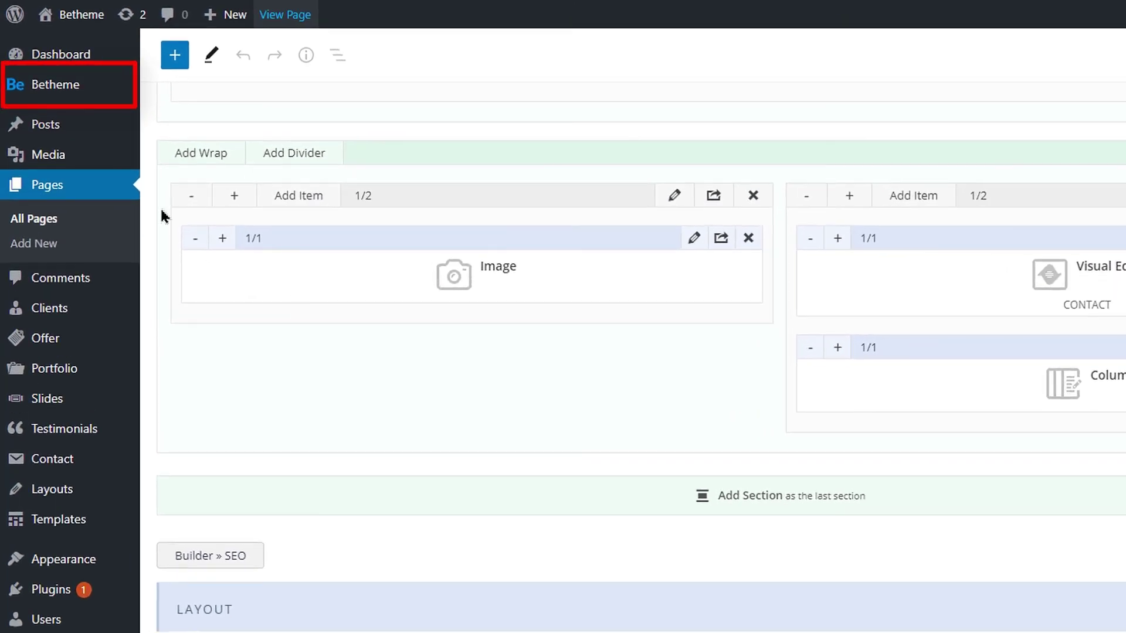
Step: Open Betheme Theme Options › Colors › Forms and scroll to the advanced settings
mouse_move(39, 57)
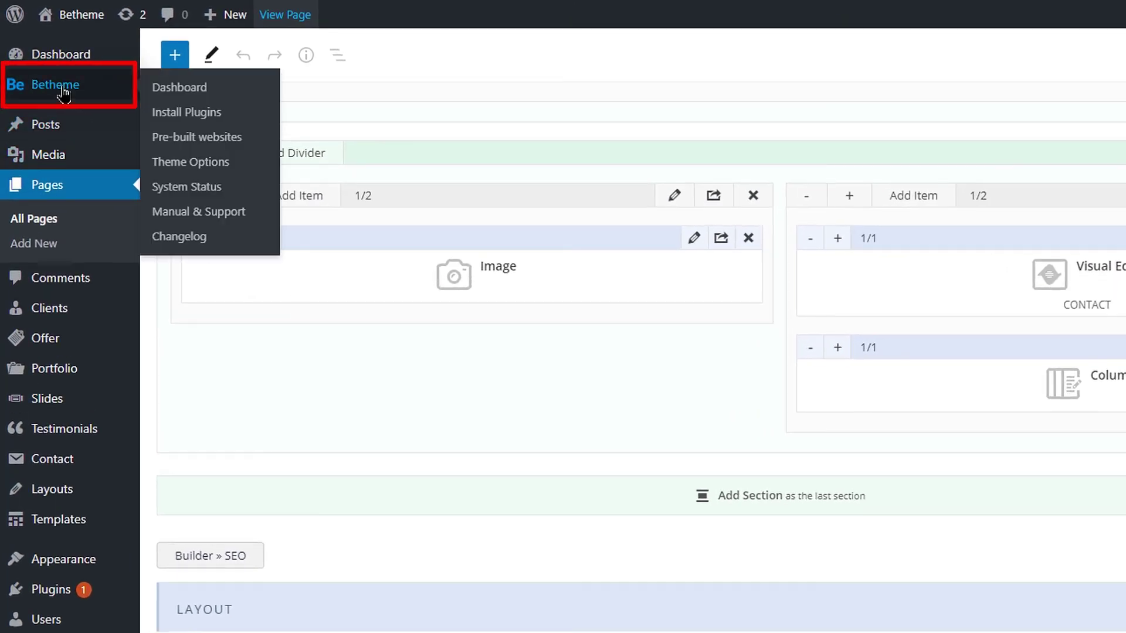
click(185, 168)
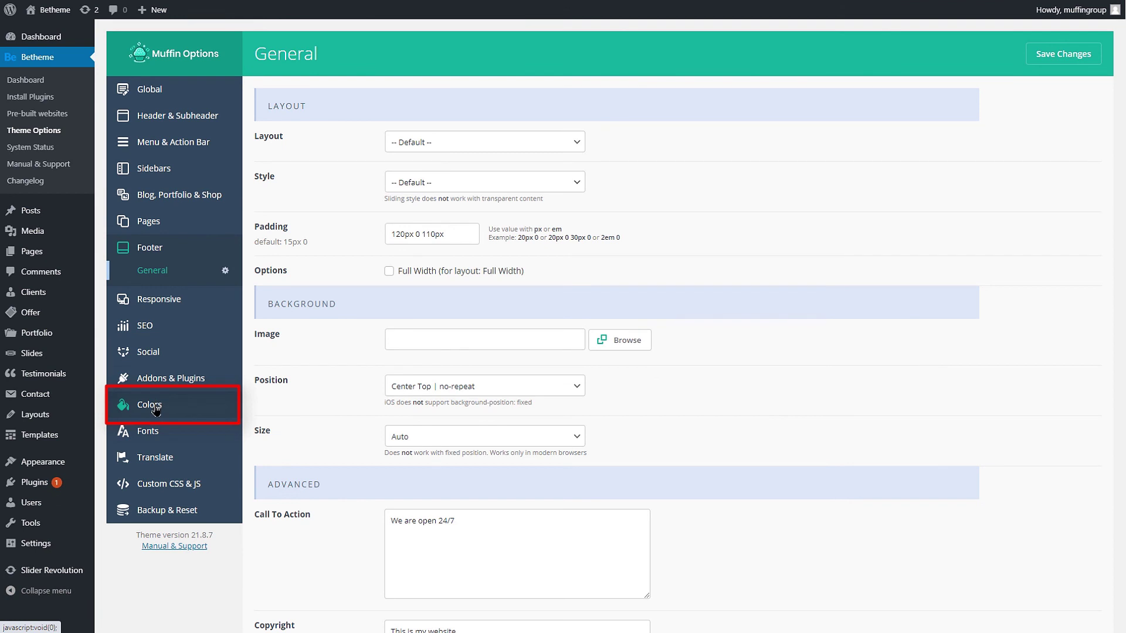
click(156, 410)
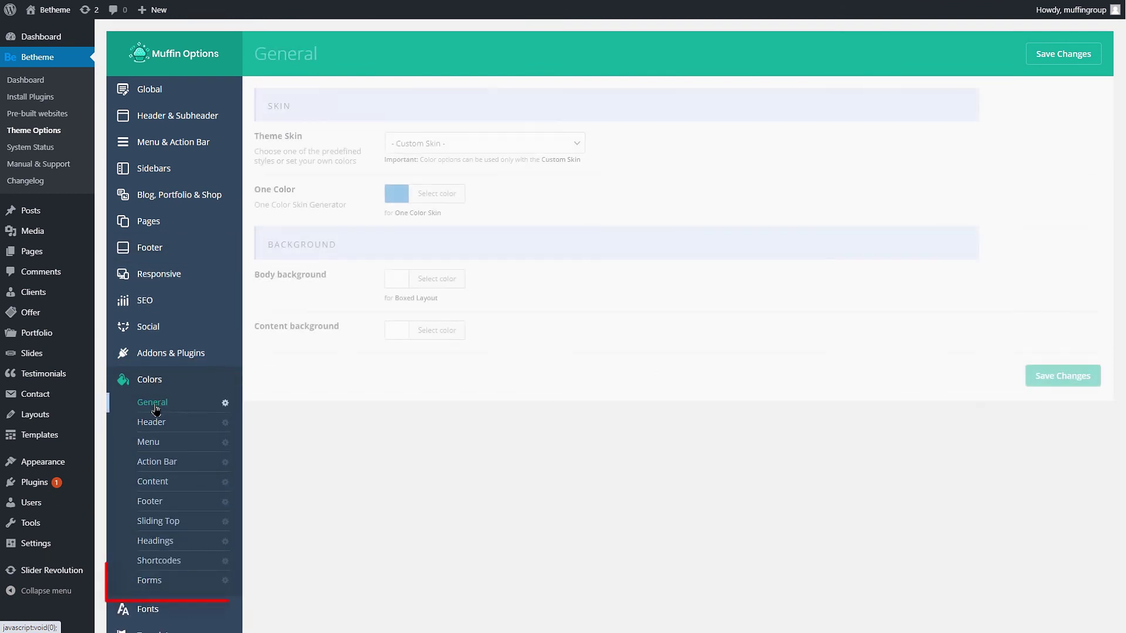
click(157, 584)
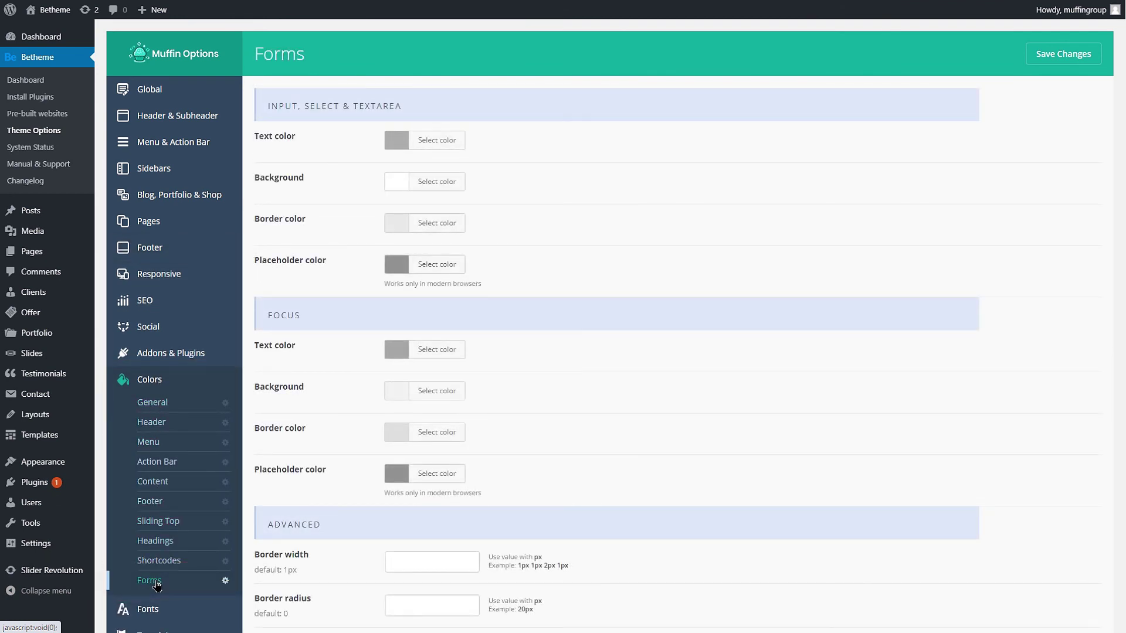
scroll(572, 405, down, 3)
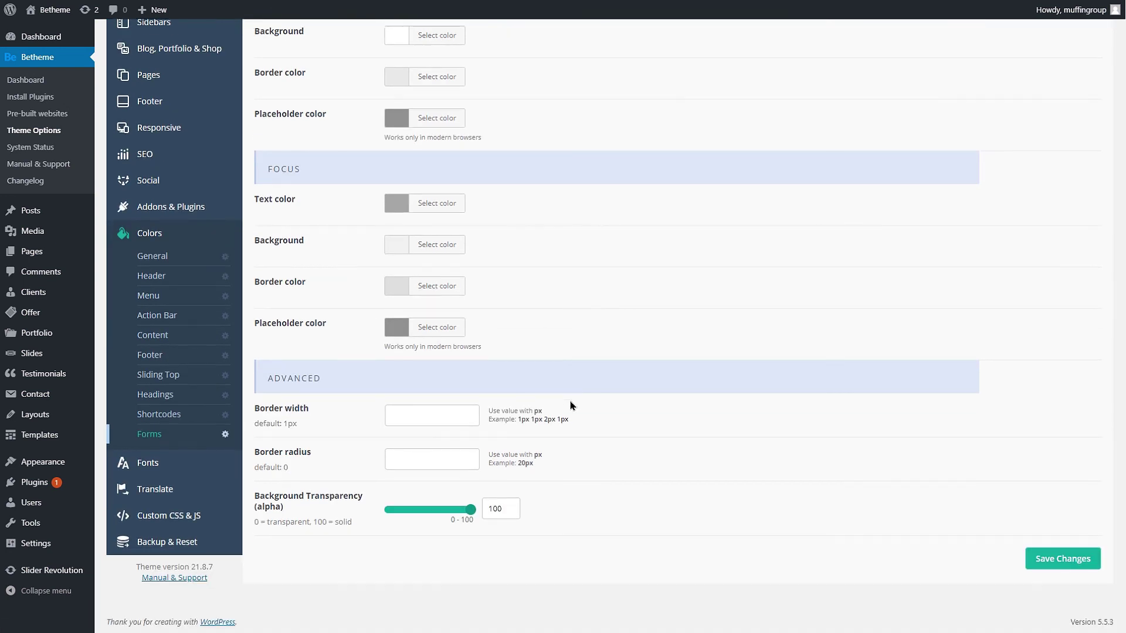